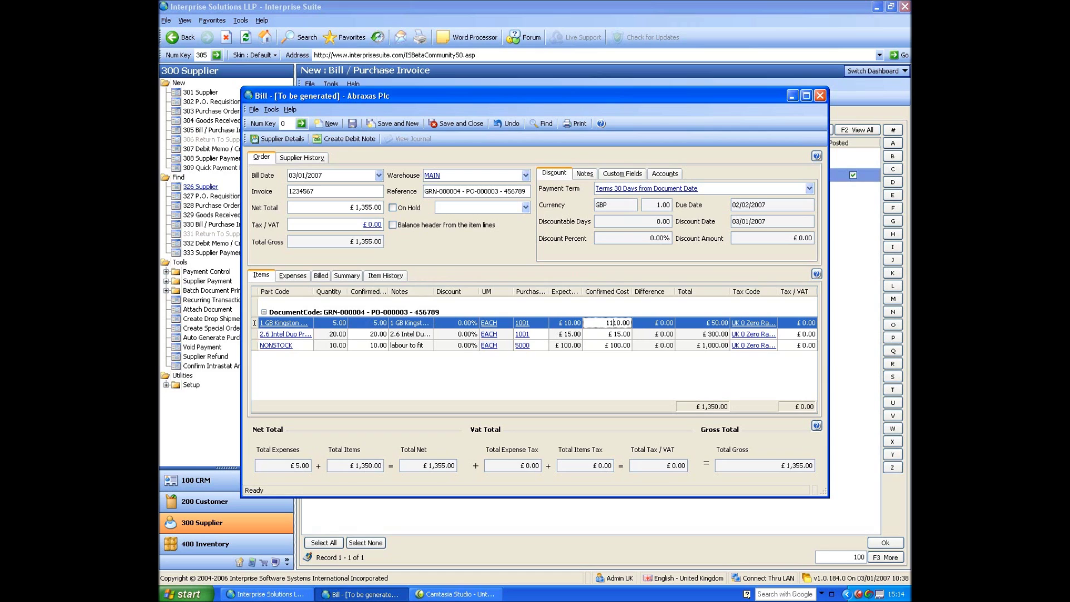
- Set the confirmed cost of the 1 GB Kingston line to 11.00 and balance the bill header from the item lines
key(Tab)
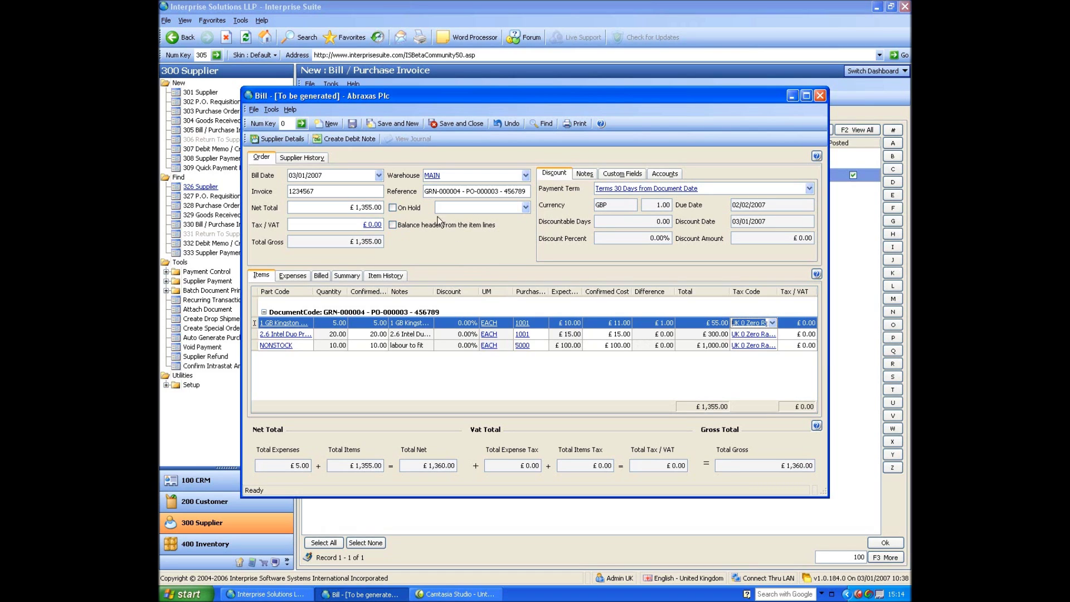
click(357, 141)
click(393, 224)
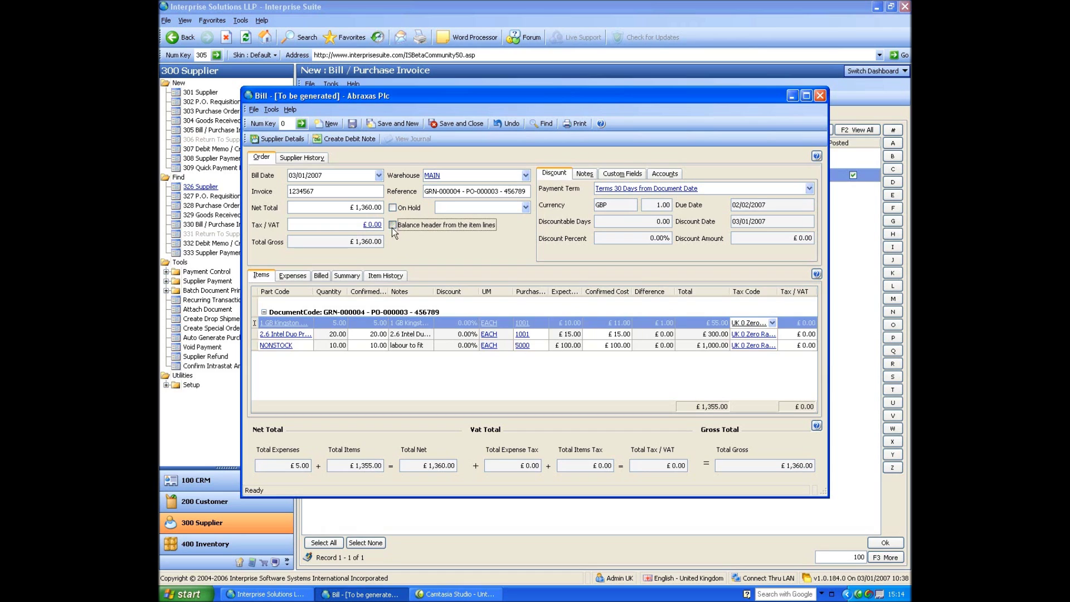
click(595, 324)
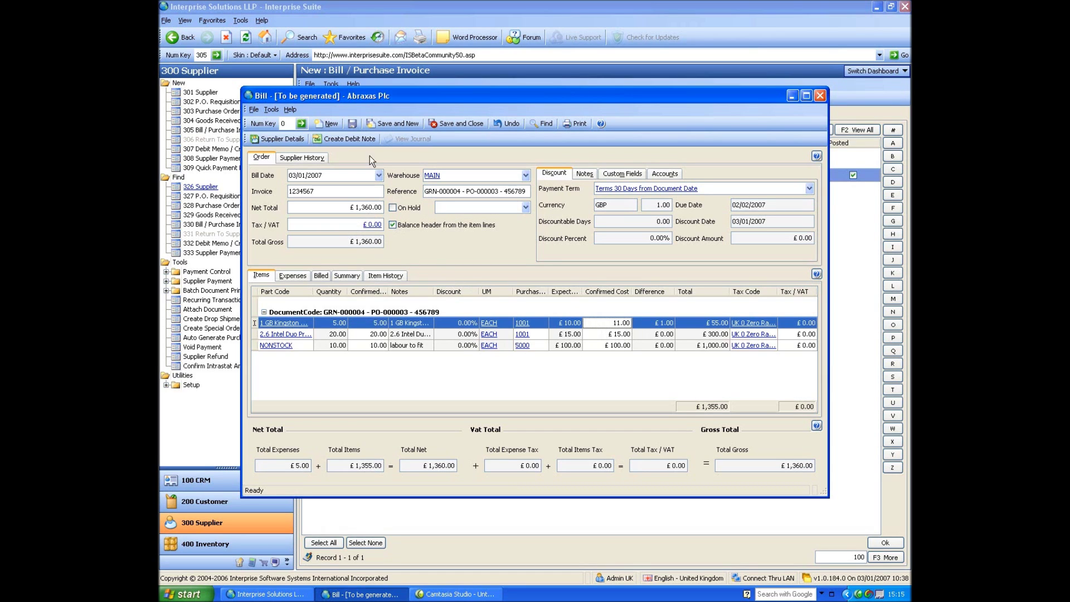
- Create a debit note for the bill's cost difference and review the notes on its Kingston memory line
click(357, 140)
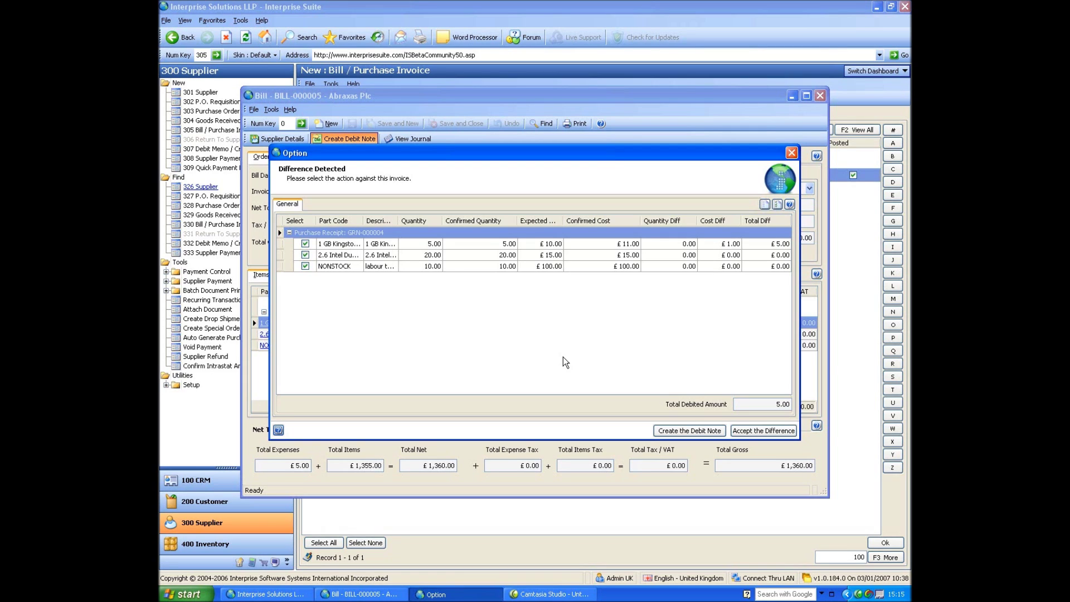
click(707, 431)
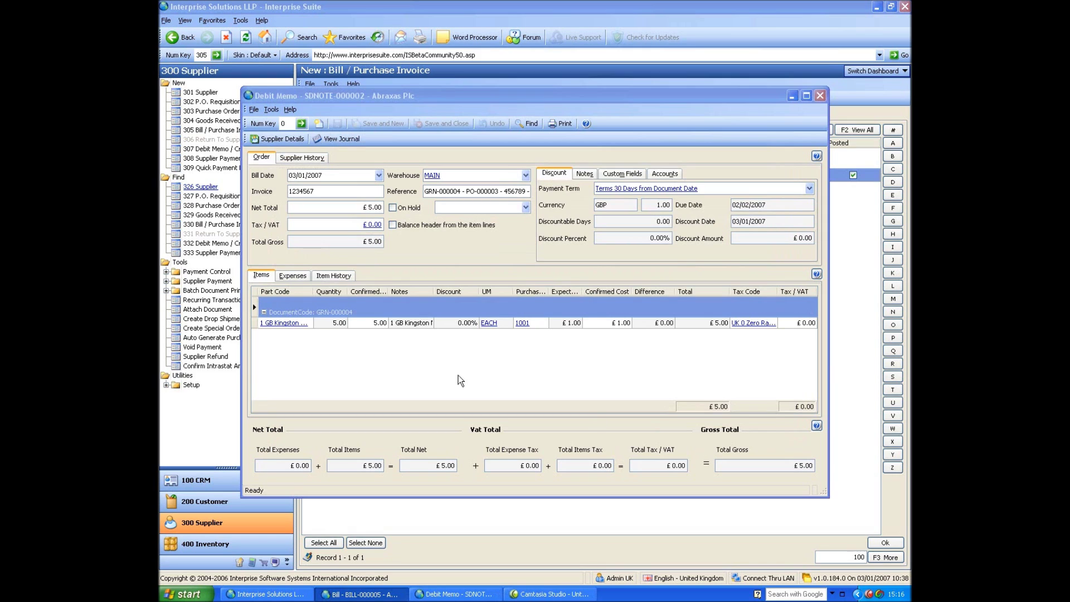
click(399, 325)
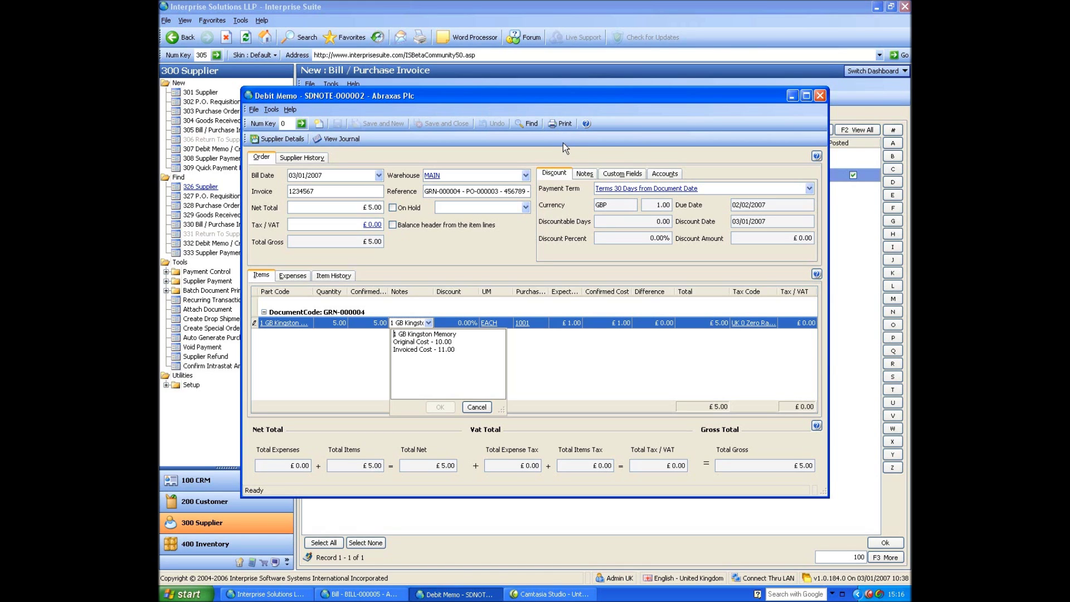
click(819, 95)
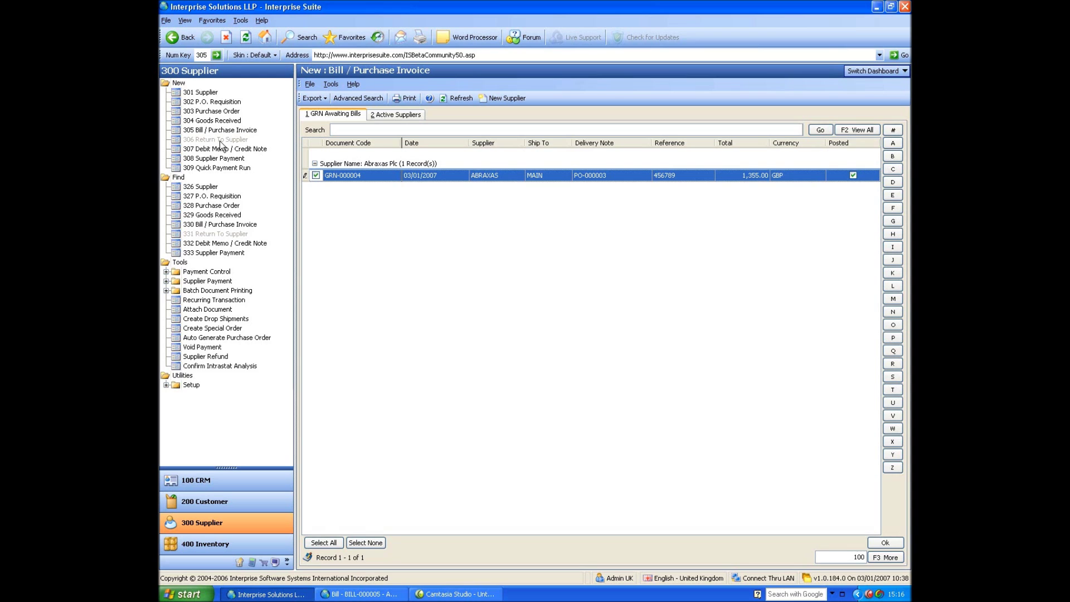
- Create and save a new debit memo for Abraxas Plc with invoice FWER and a net total of £100
click(235, 151)
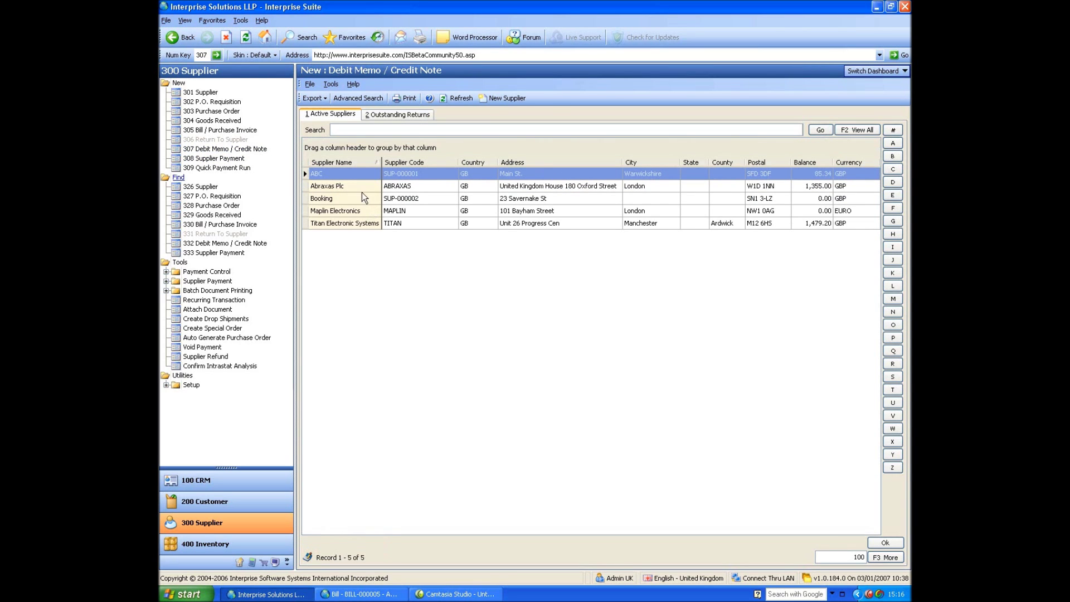
double_click(361, 189)
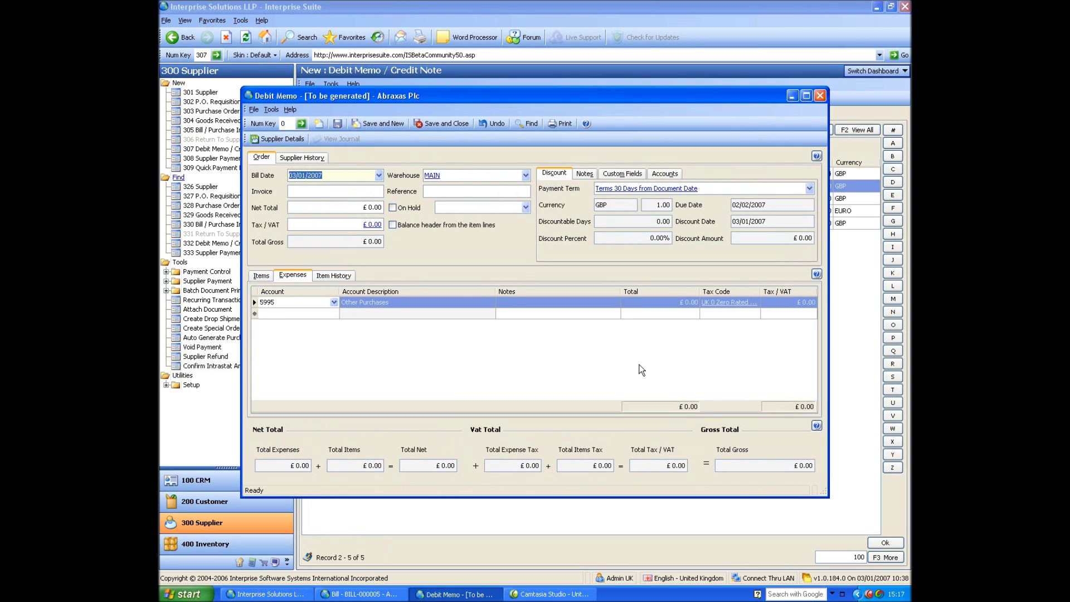
click(340, 193)
text(FWER)
click(341, 208)
text(100)
click(449, 126)
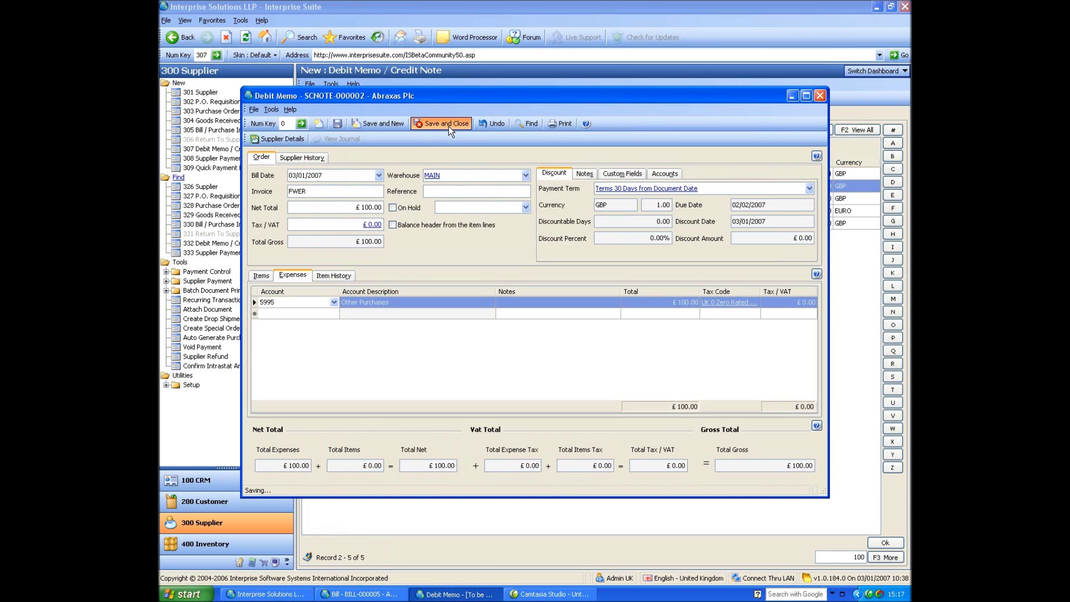
- Create and save a new supplier payment to Abraxas Plc with payment reference 4 and an amount of £100
click(217, 158)
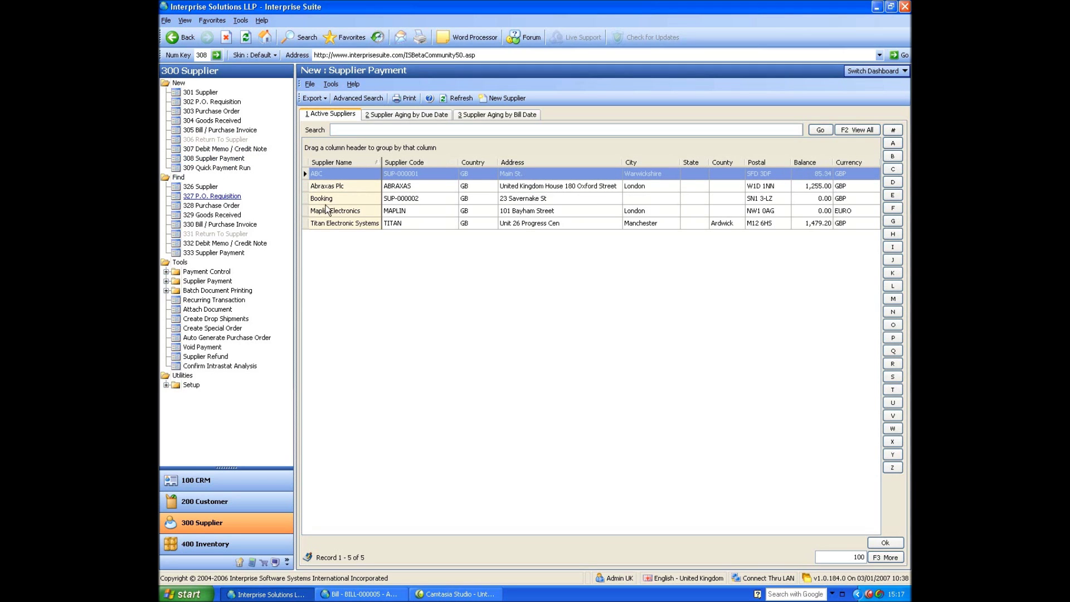
click(339, 185)
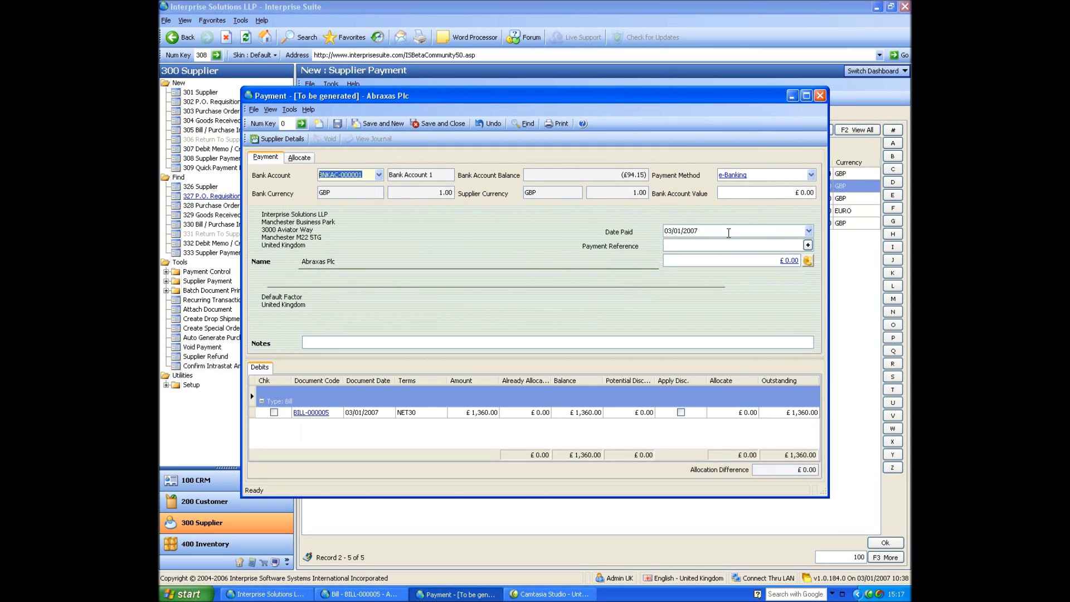
click(727, 243)
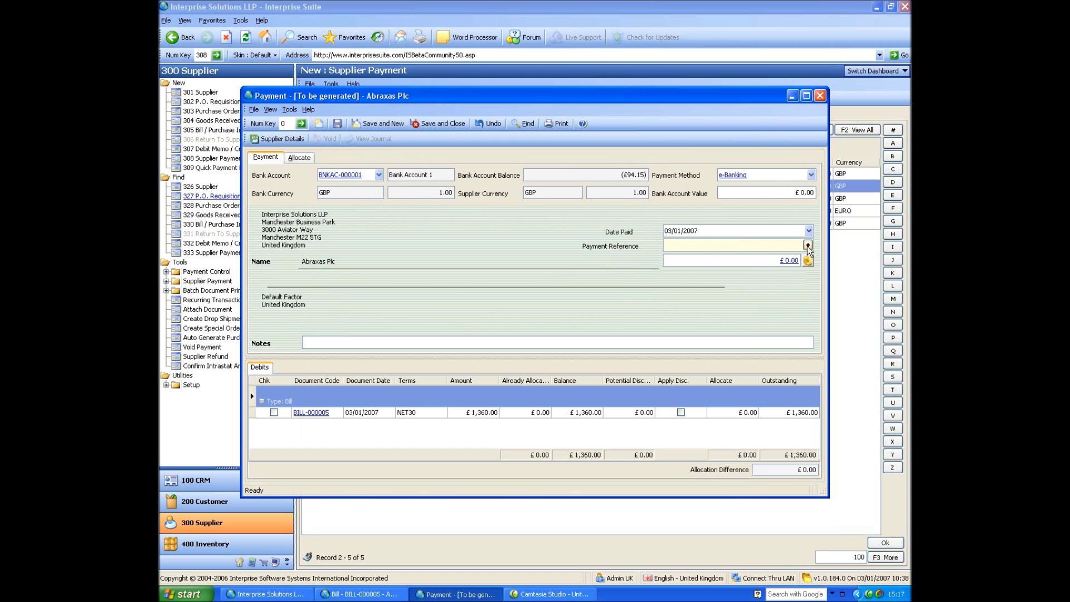
text(4)
click(694, 262)
text(10)
key(Delete)
key(Delete)
key(Delete)
text(0)
key(Tab)
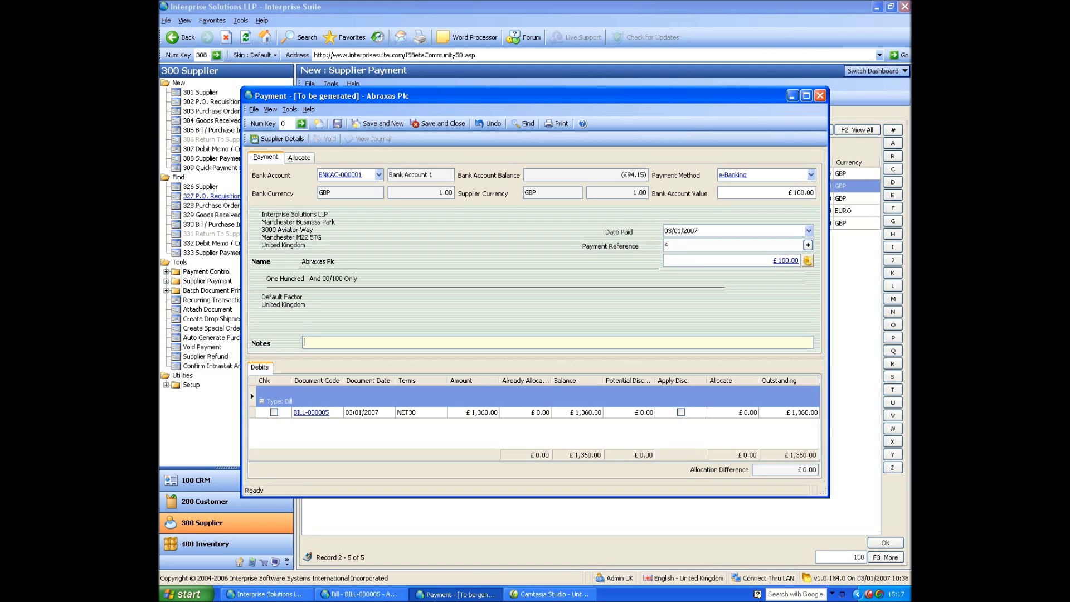
click(338, 124)
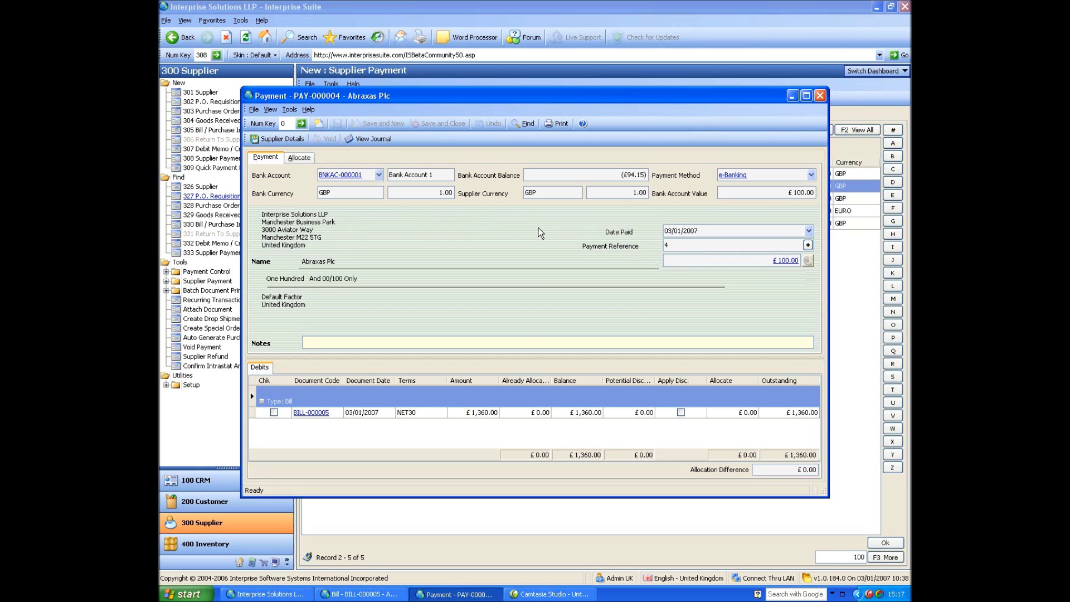
- Allocate the £100 payment to the outstanding Abraxas Plc bill and save the allocation
click(299, 158)
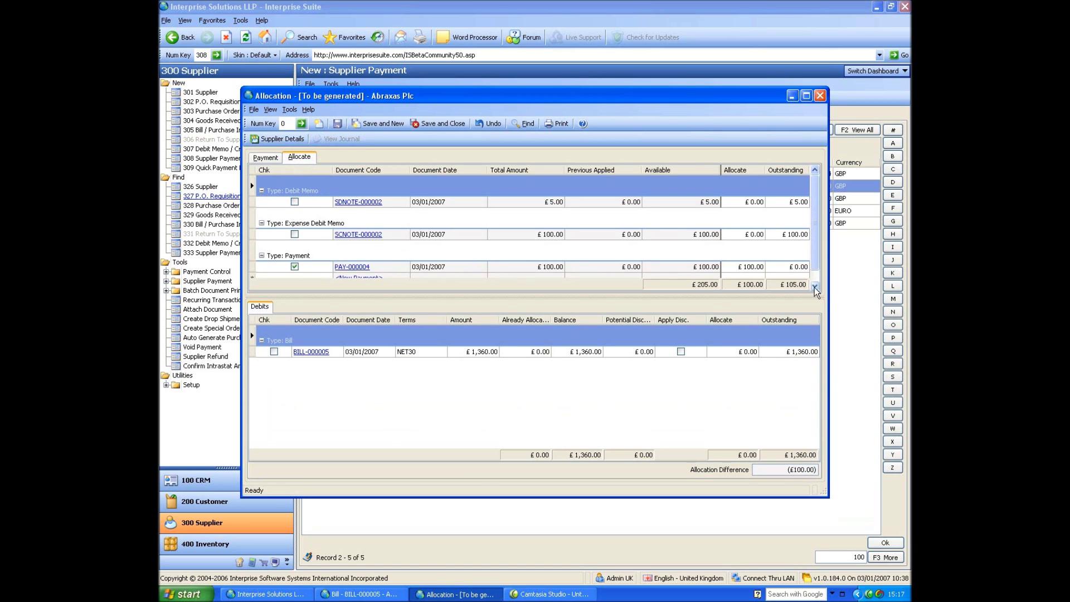
drag(829, 276, 873, 264)
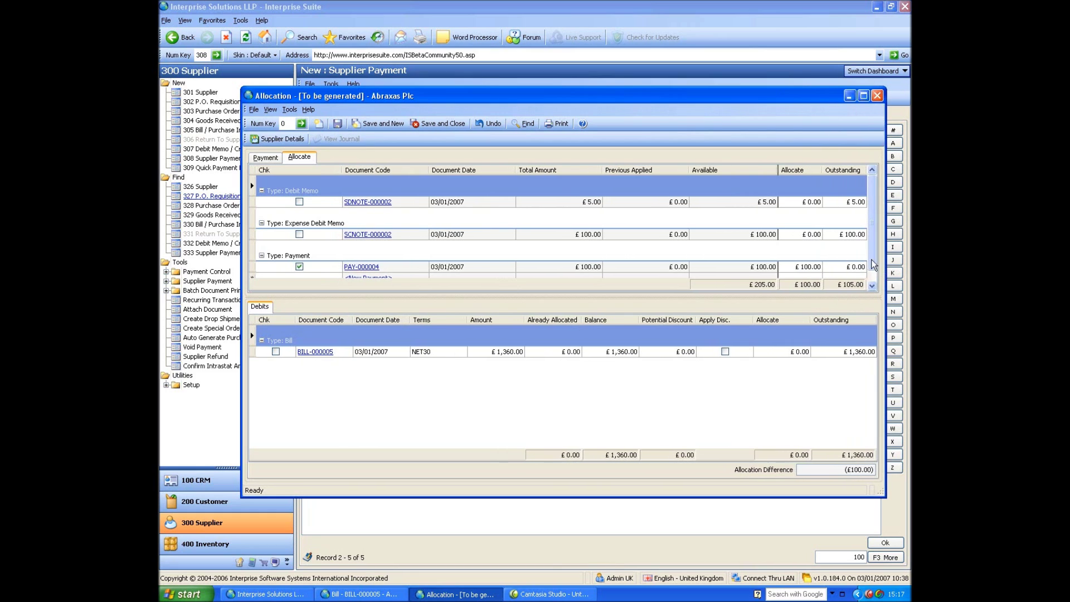
click(276, 352)
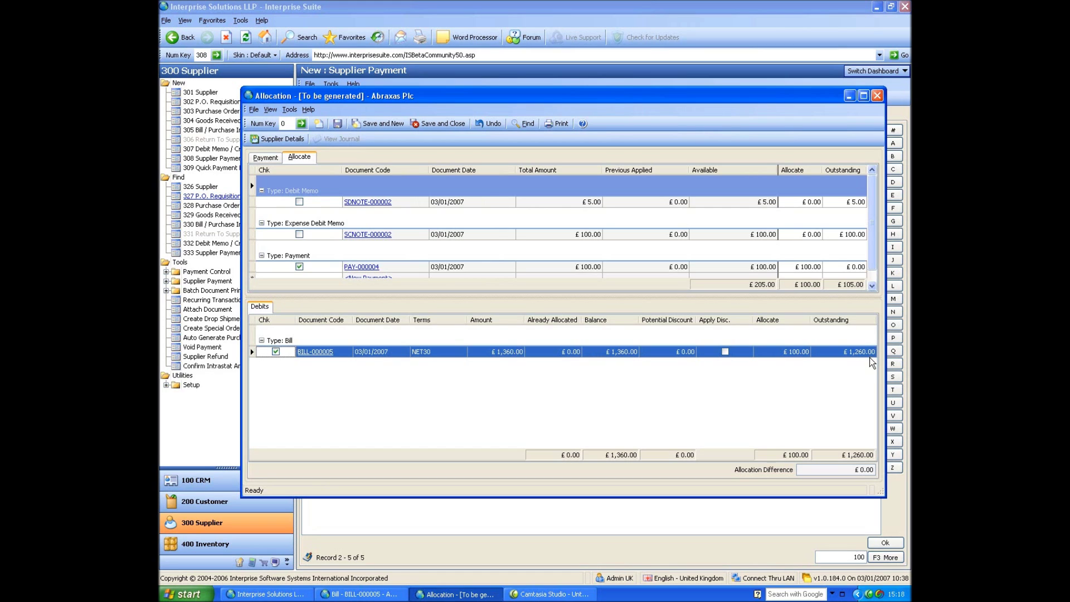
click(337, 124)
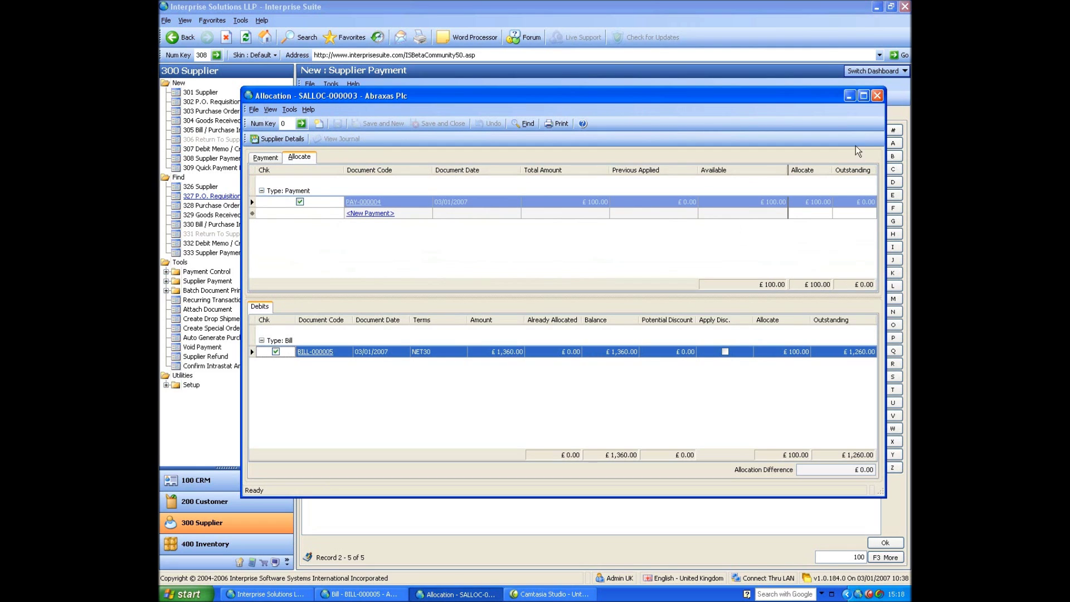
click(877, 95)
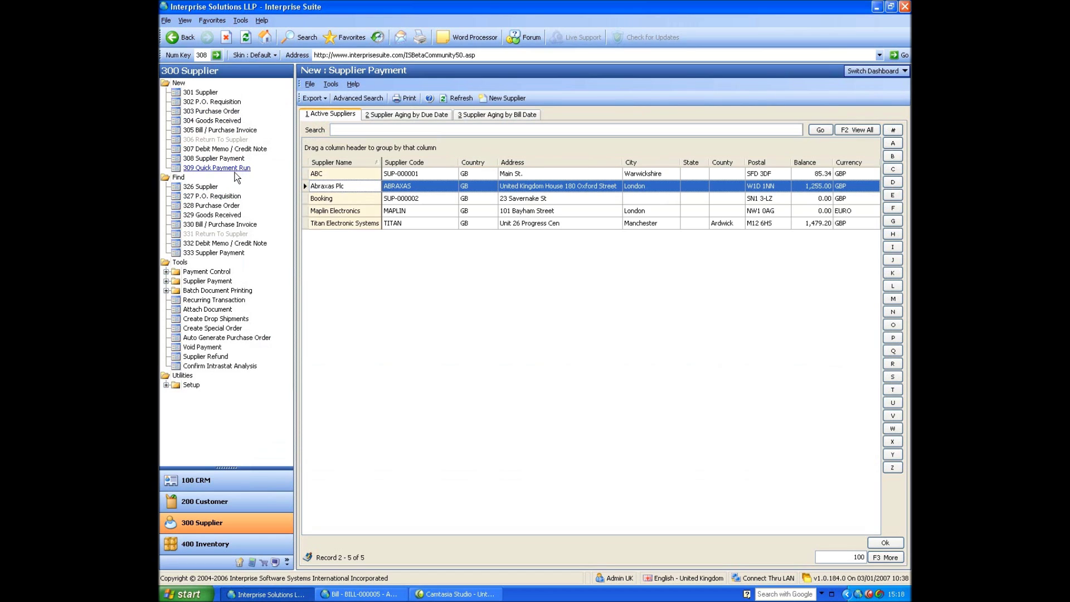
- Open the Abraxas Plc supplier record and review its notes, activities and contact details
click(200, 186)
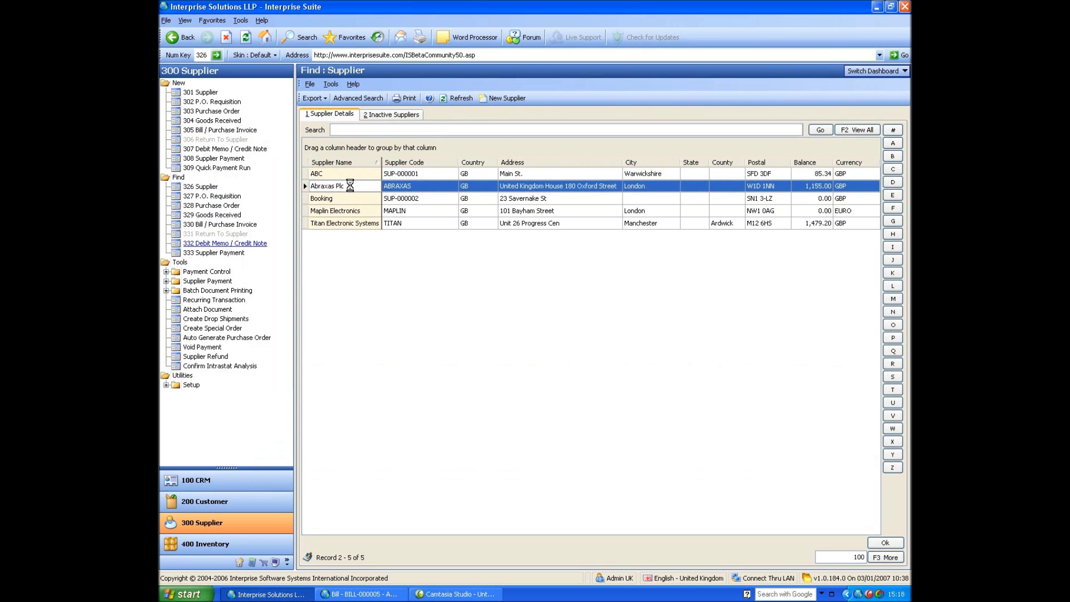
key(Return)
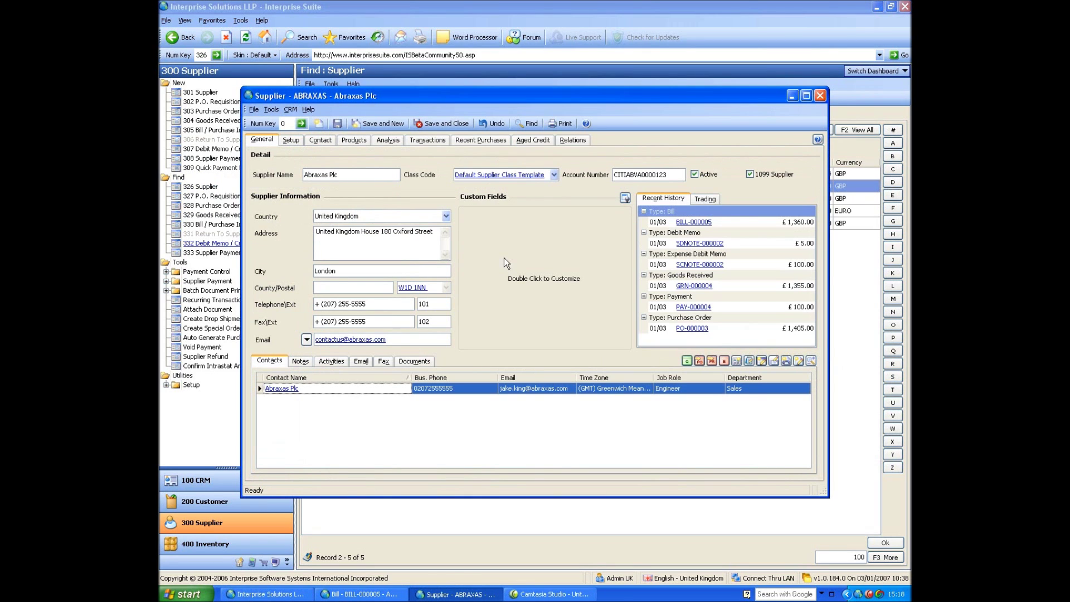
click(298, 361)
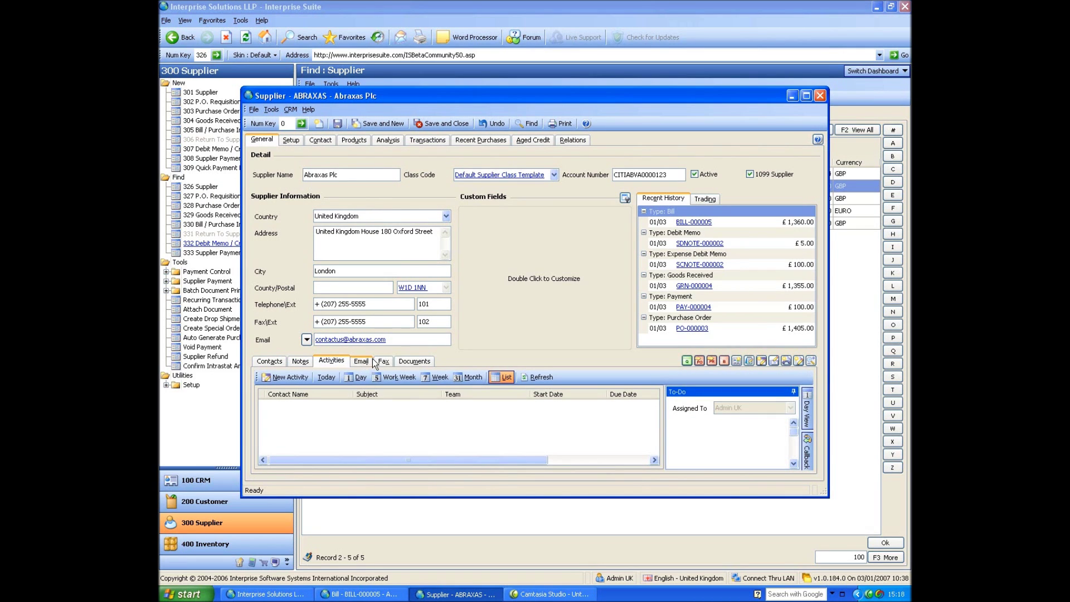
click(277, 366)
double_click(287, 390)
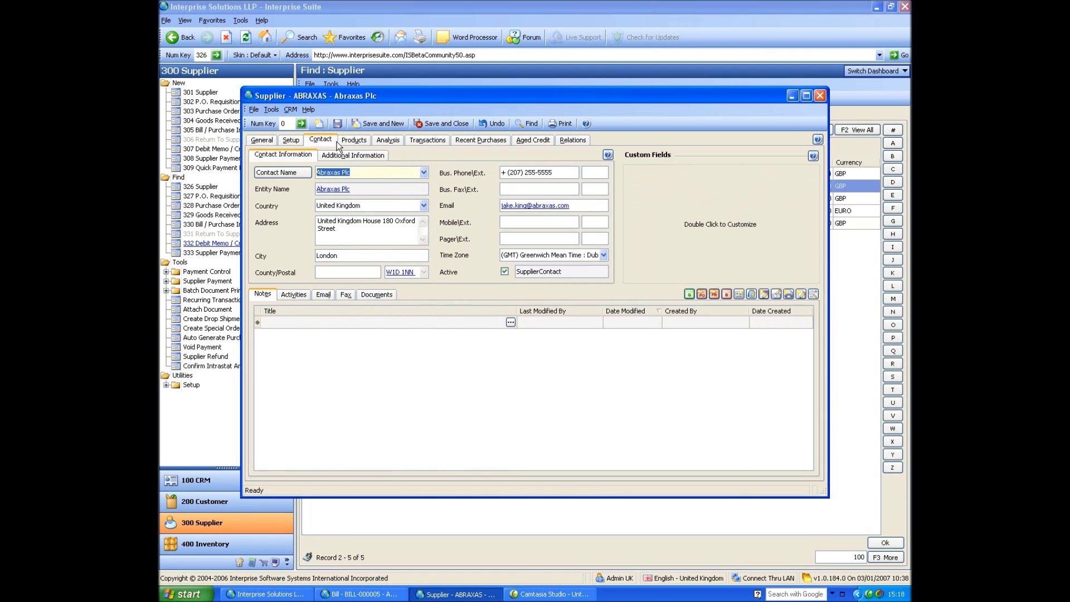
- Examine the supplier's setup details, including the available payment methods for its payment group and the factor
click(291, 140)
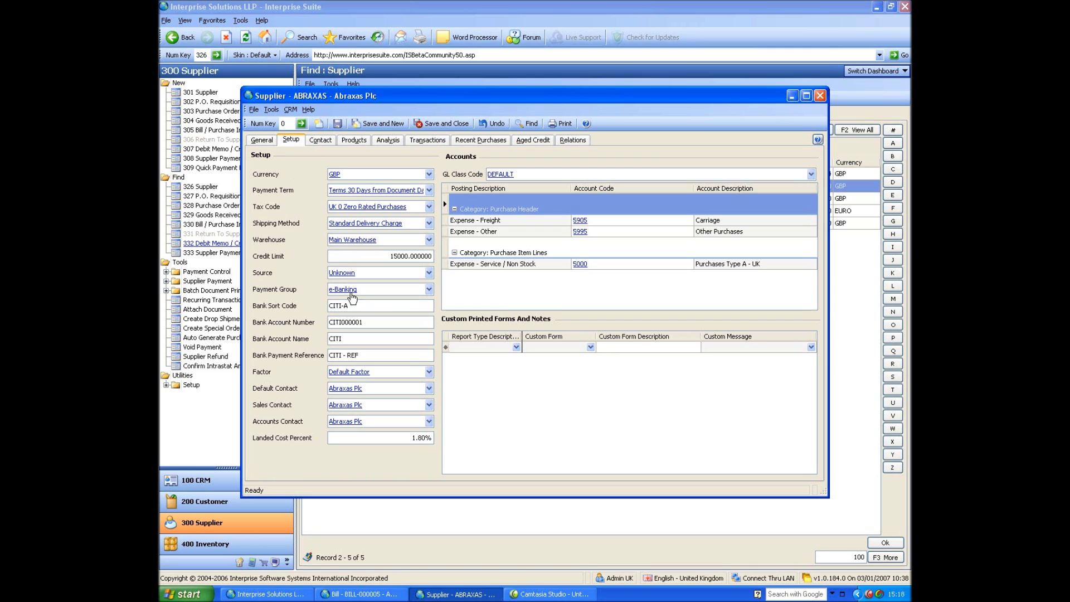
click(429, 289)
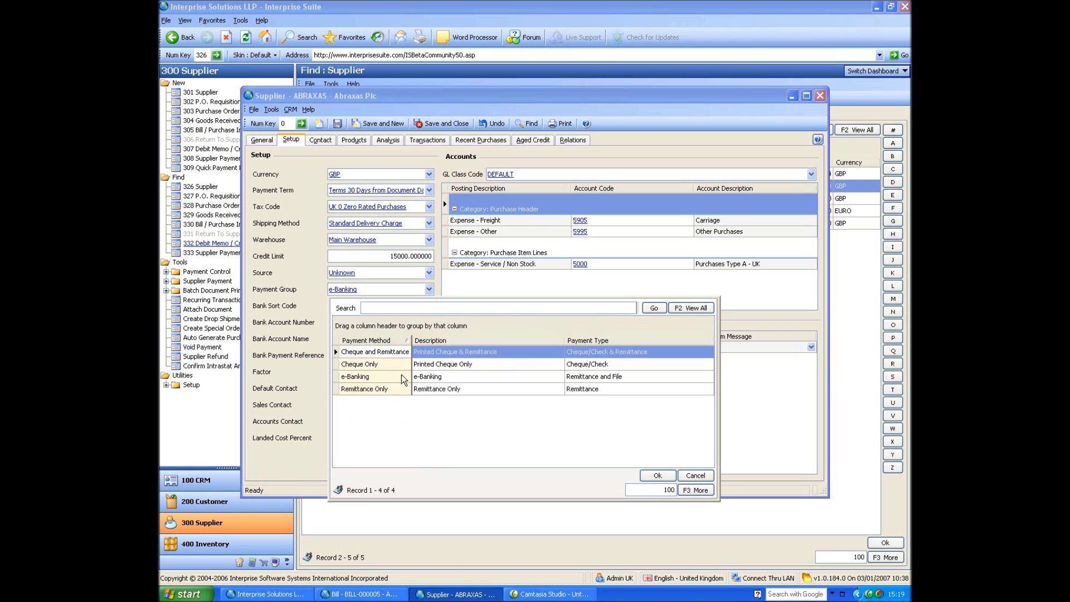
click(317, 293)
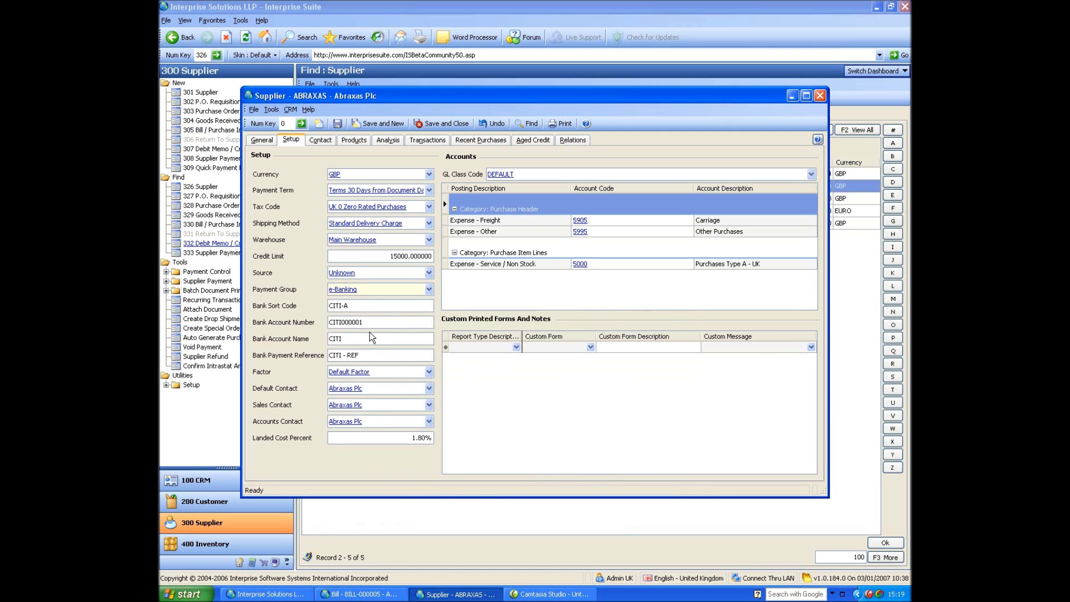
click(397, 373)
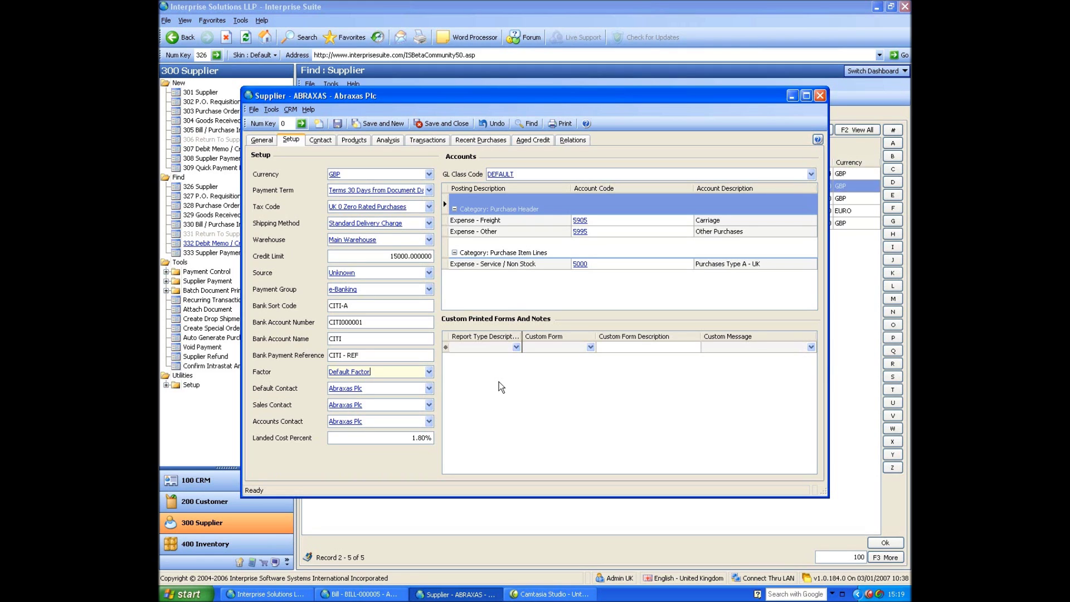
- Examine the supplier's part codes and special pricing, including the quantity price breaks for the 2.6 Intel Duo Processor
click(350, 140)
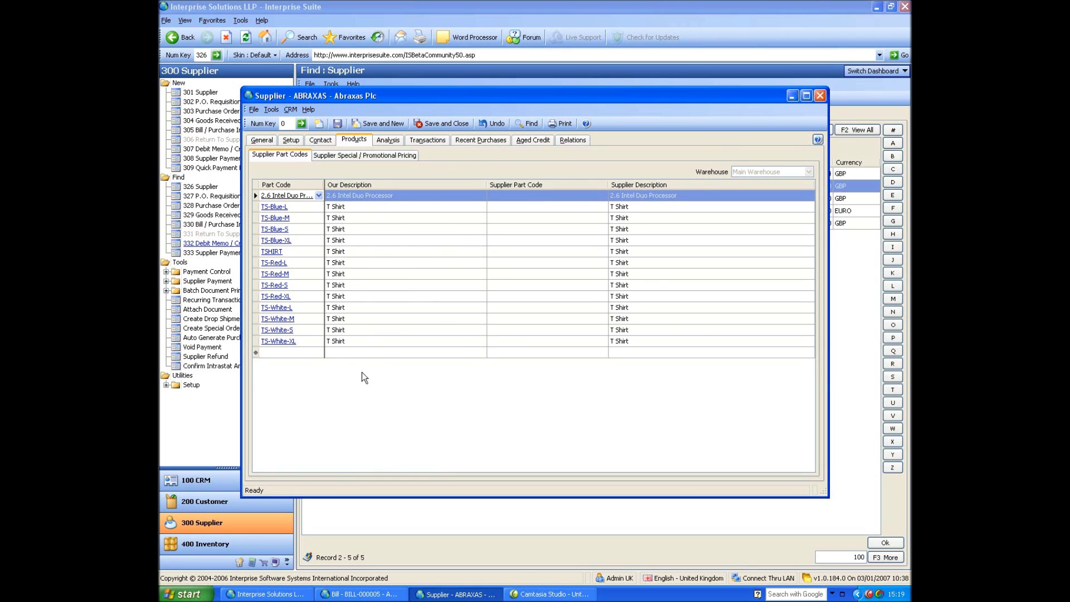
click(382, 155)
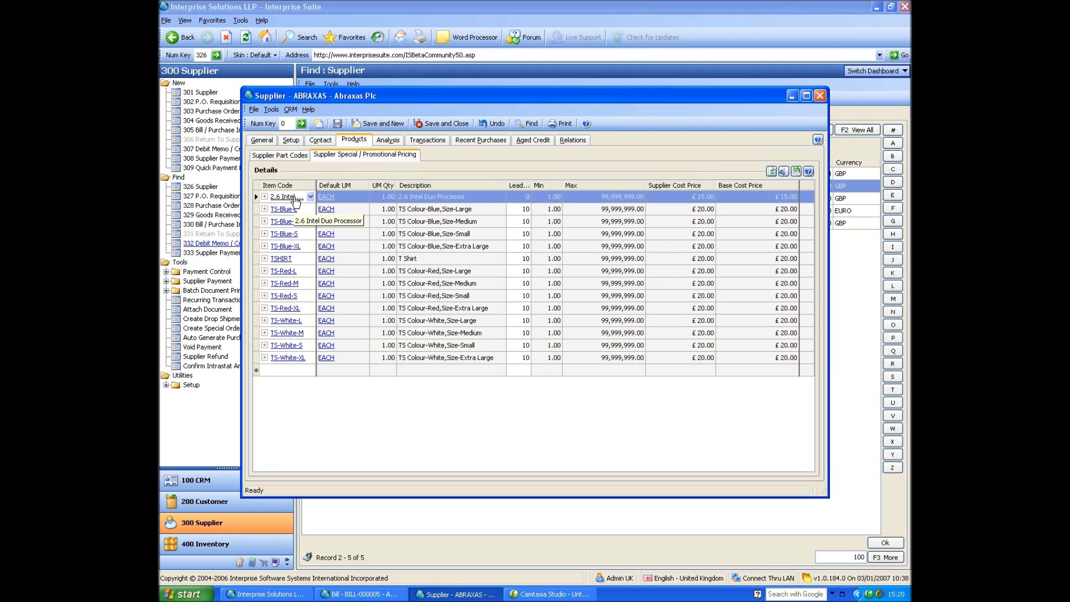
click(517, 196)
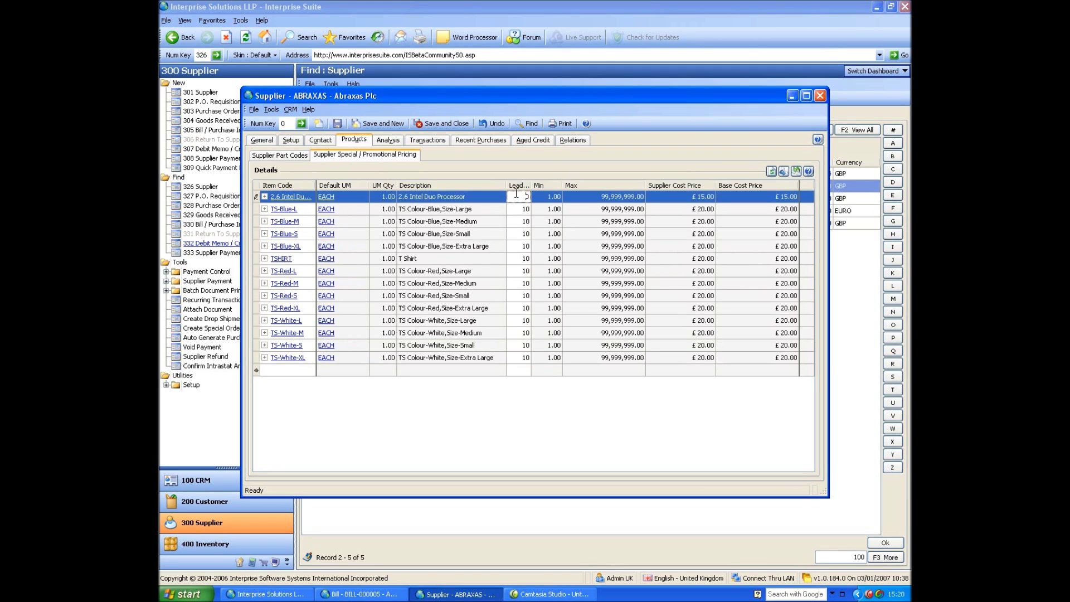
click(681, 196)
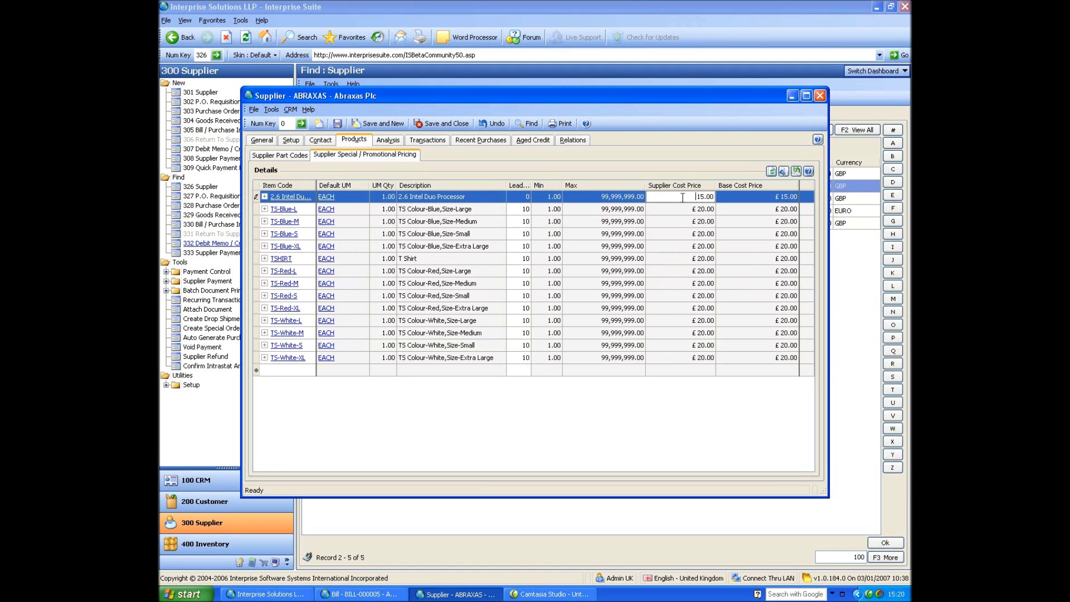
click(265, 197)
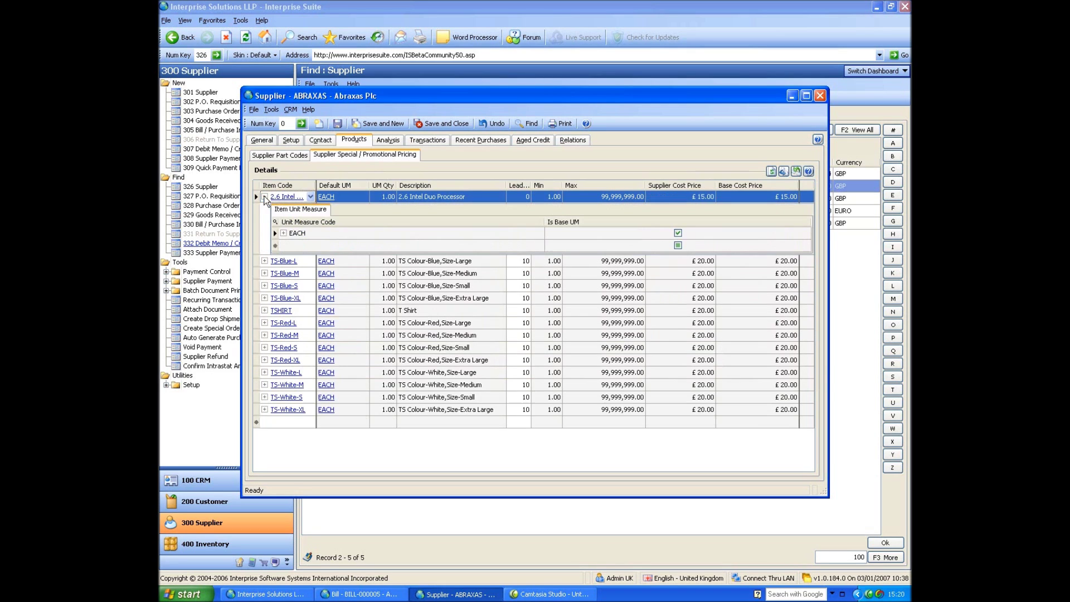
click(283, 233)
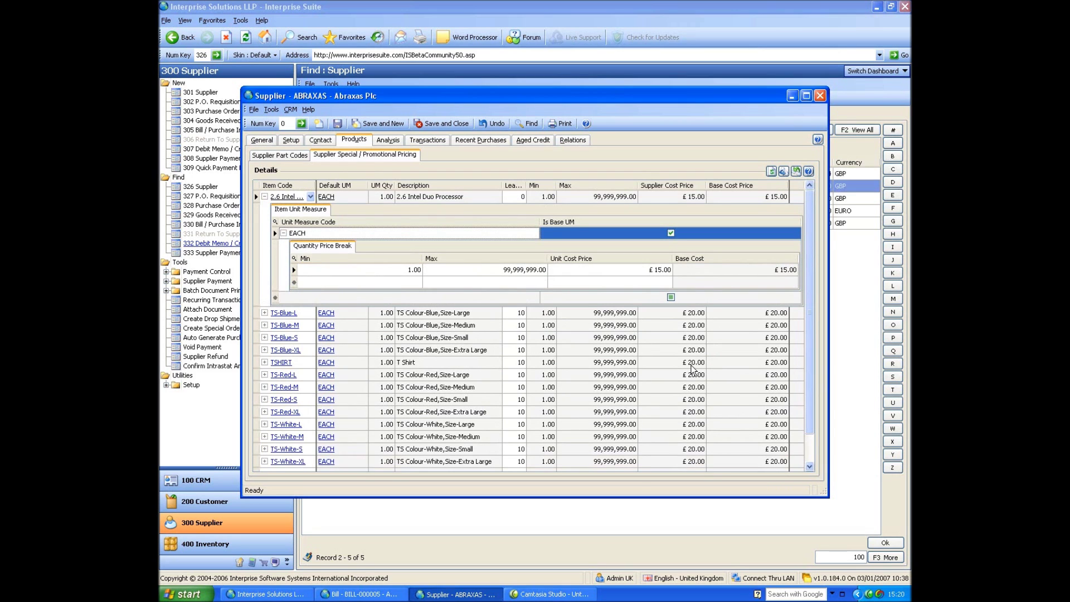
click(264, 196)
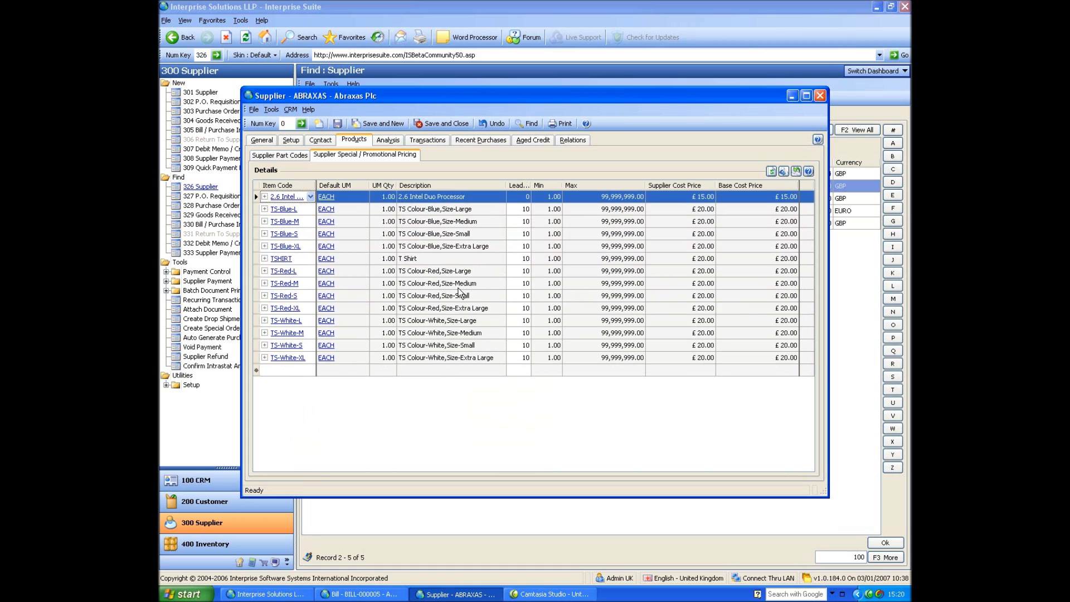
- Examine the supplier's monthly trading and turnover analysis, plus its open requisitions, purchase orders and goods received
click(386, 142)
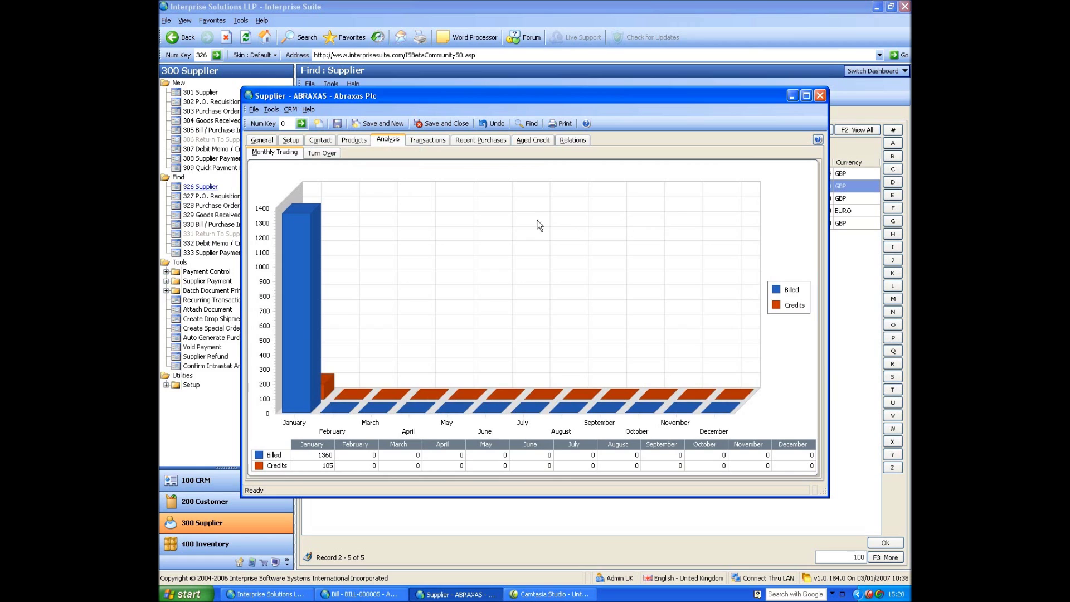
click(335, 154)
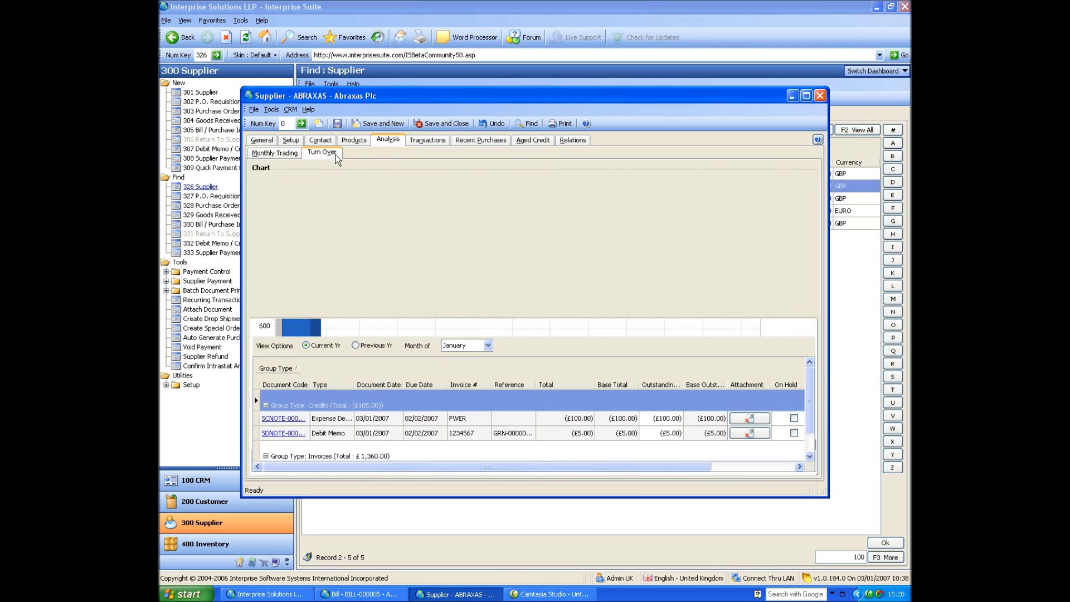
click(439, 142)
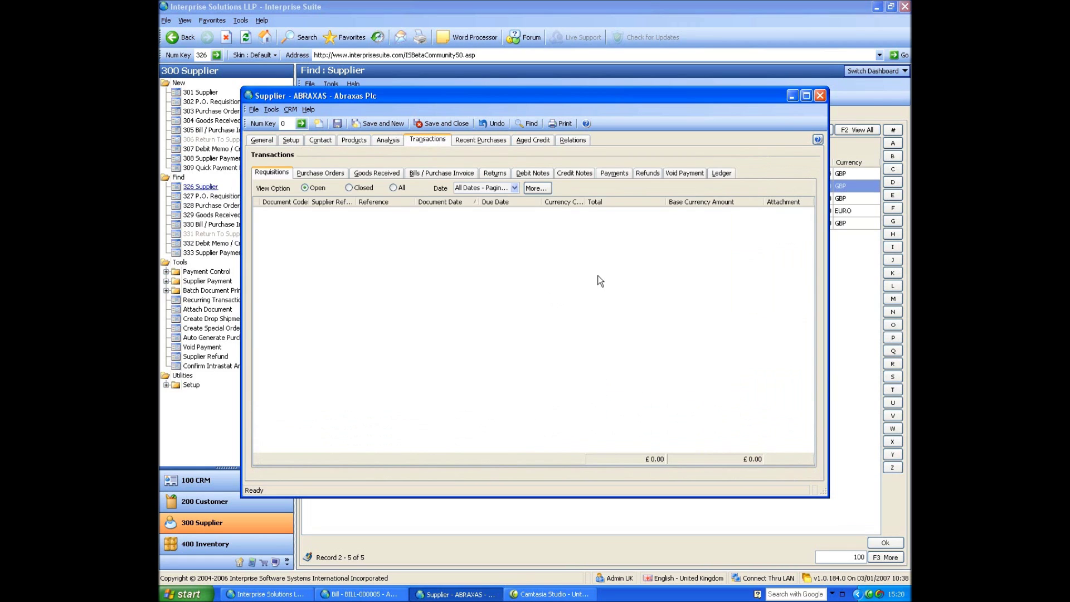
click(318, 174)
click(387, 174)
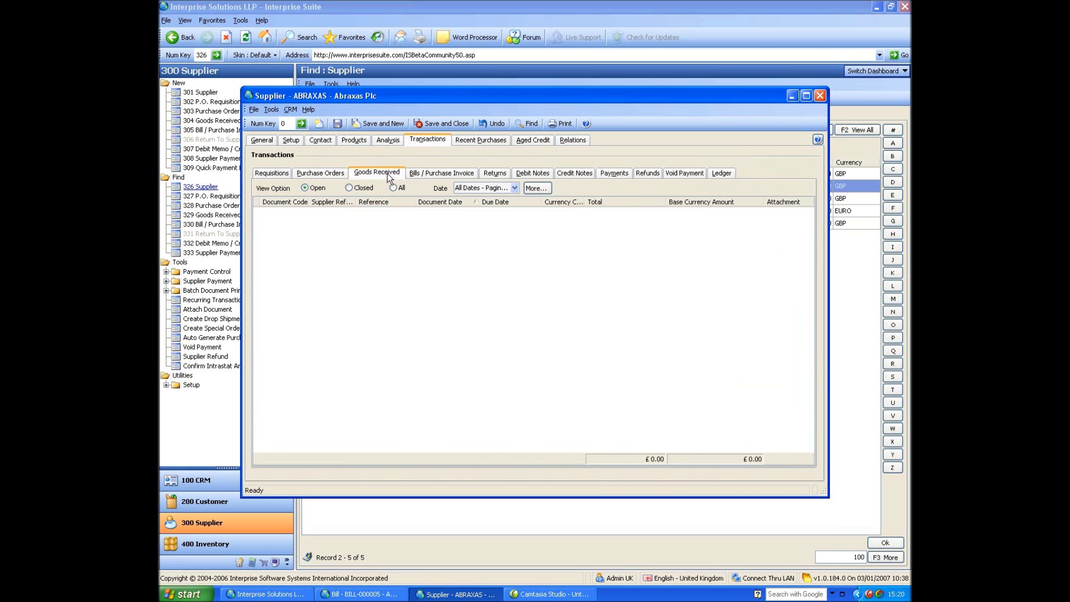
- Show all transactions in the supplier's ledger and open the outstanding amount details of payment PAY-000004
click(721, 173)
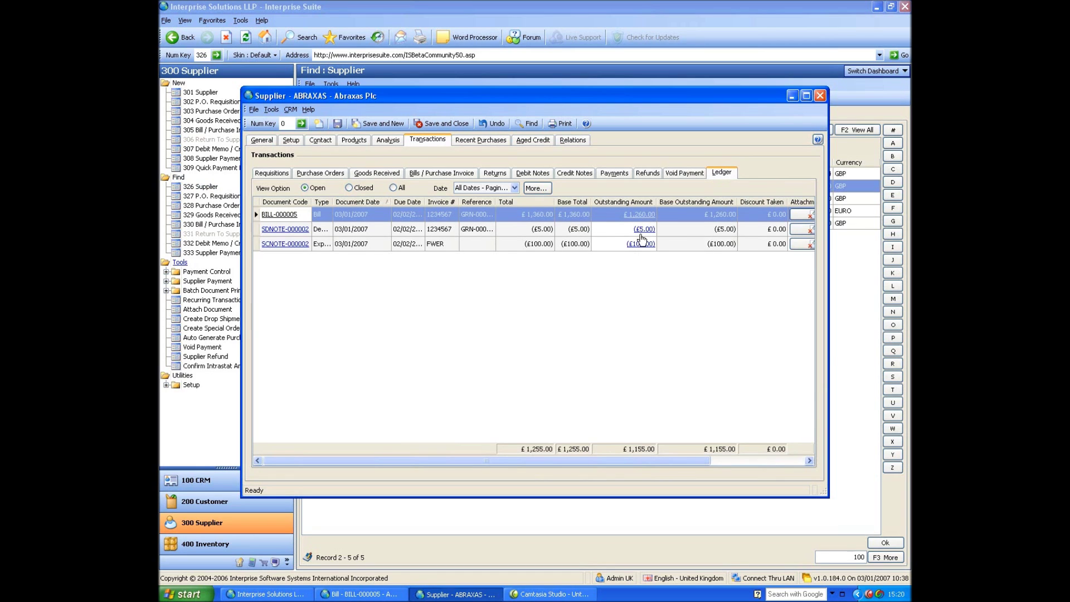
click(394, 188)
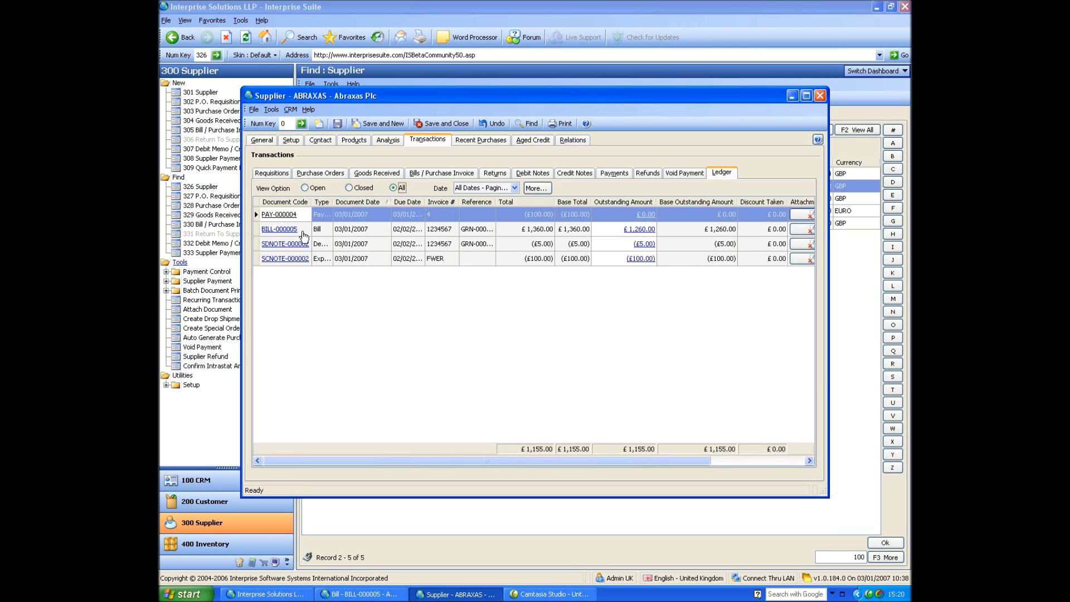
click(649, 216)
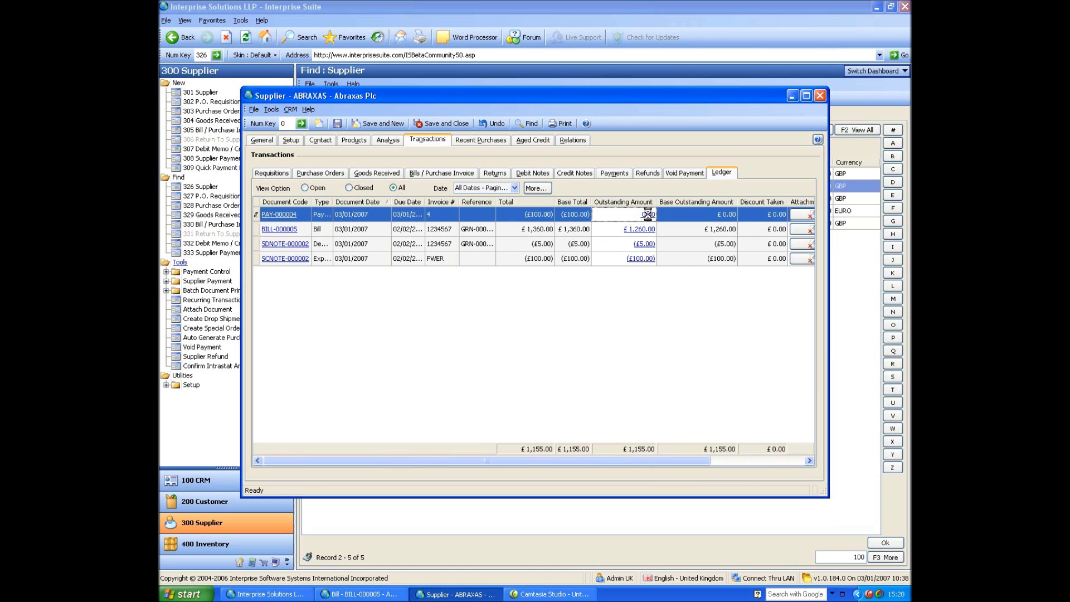